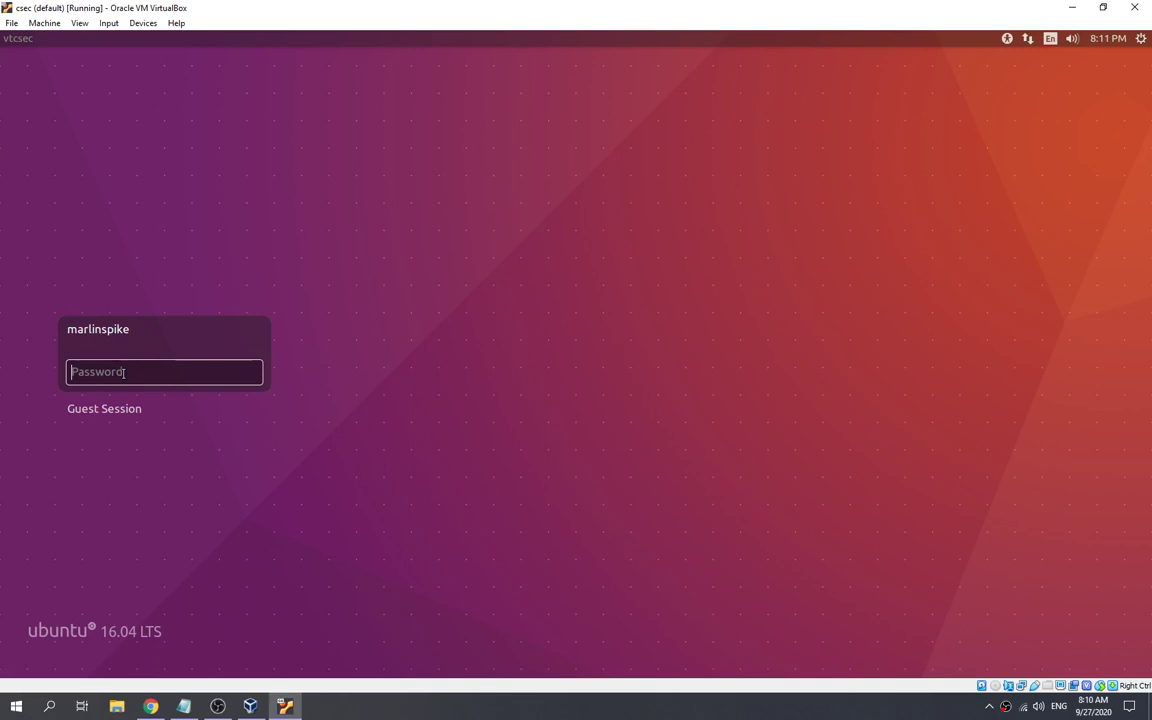
Submit a guessed password at the Ubuntu login screen; it is rejected as invalid
text(••••••••)
key(Return)
Restart the Ubuntu guest from the gear menu's Shut Down dialog so it reboots to GRUB
click(1141, 38)
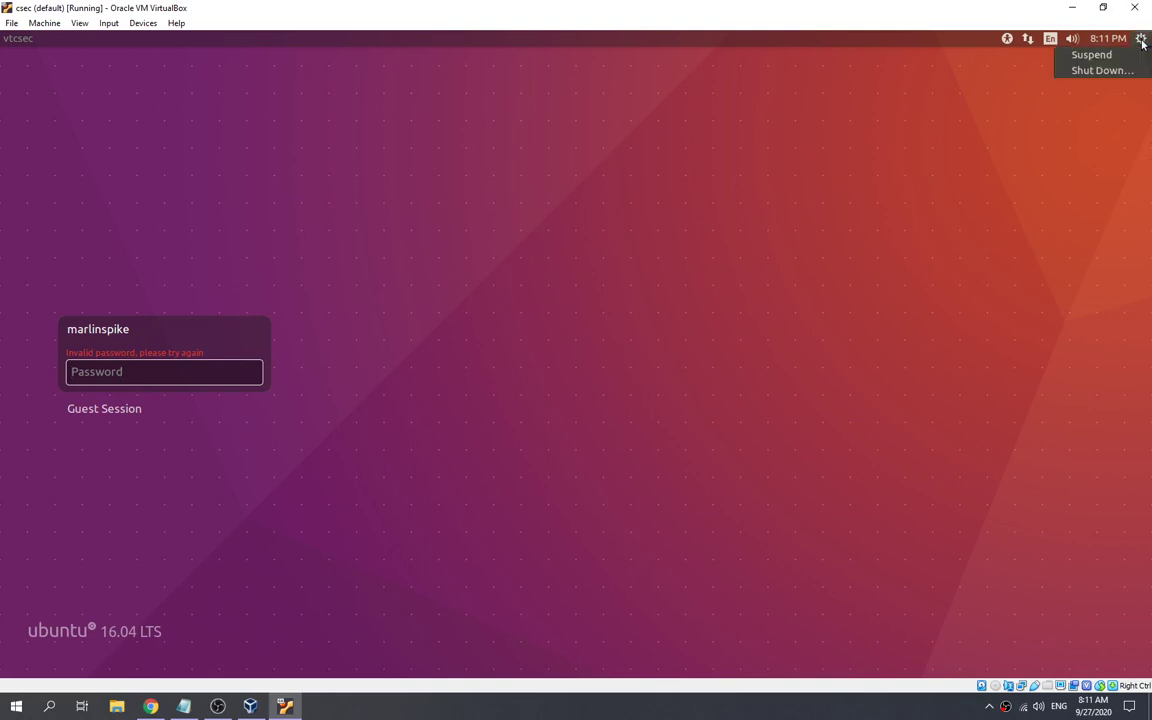
click(1100, 71)
click(531, 391)
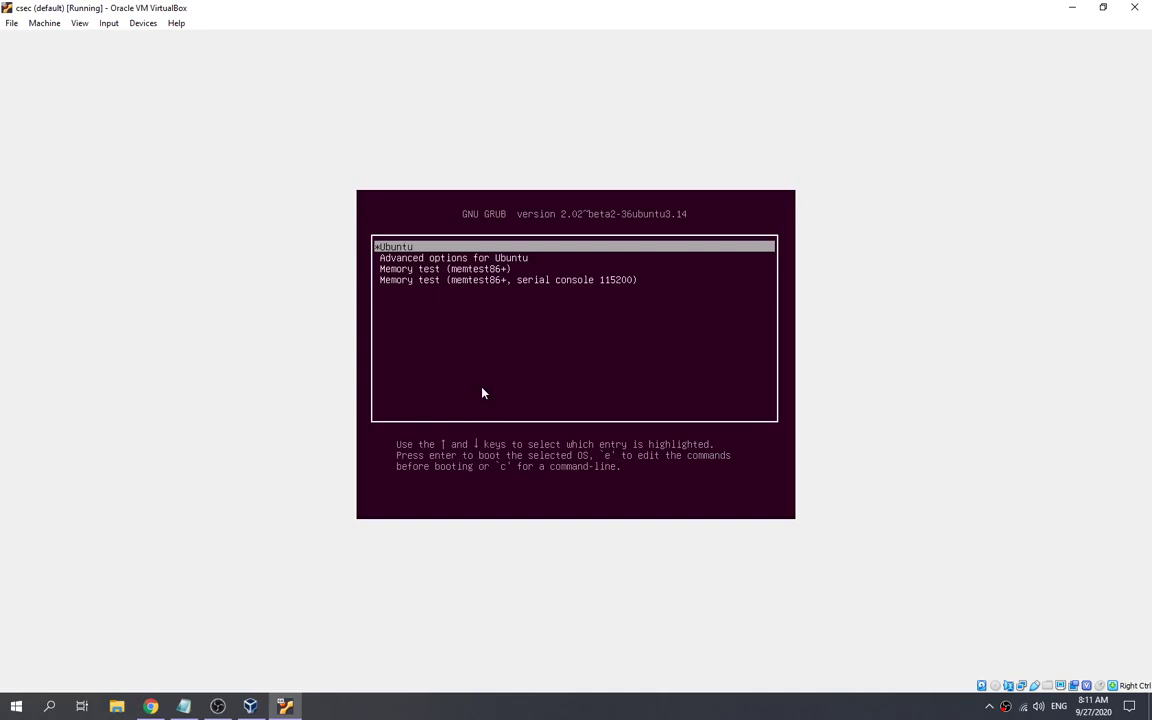
Open 'Advanced options for Ubuntu' in GRUB and boot the (recovery mode) kernel entry
key(Down)
key(Return)
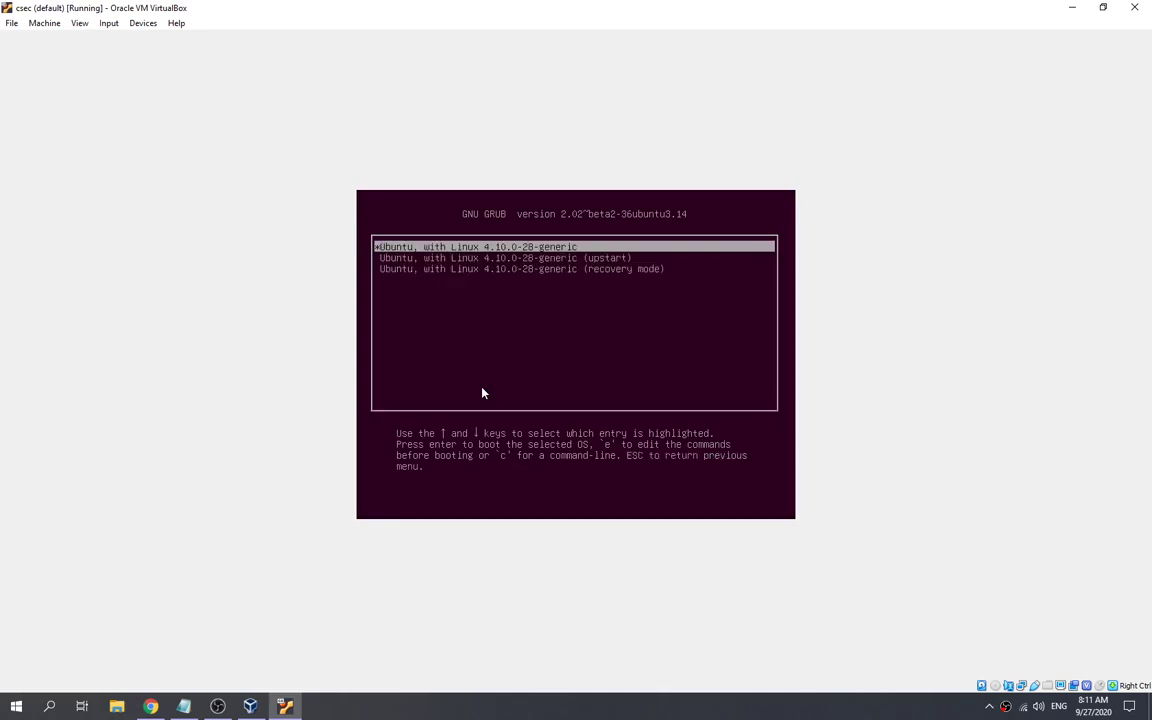
key(Down)
key(Down)
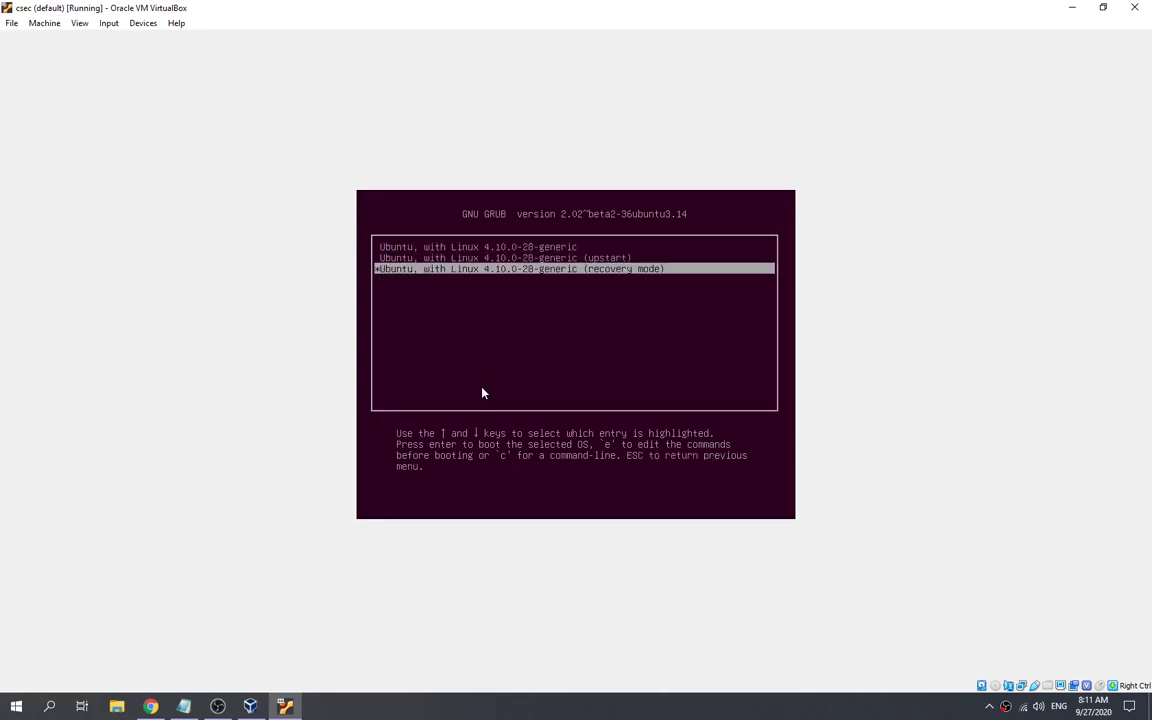
key(Return)
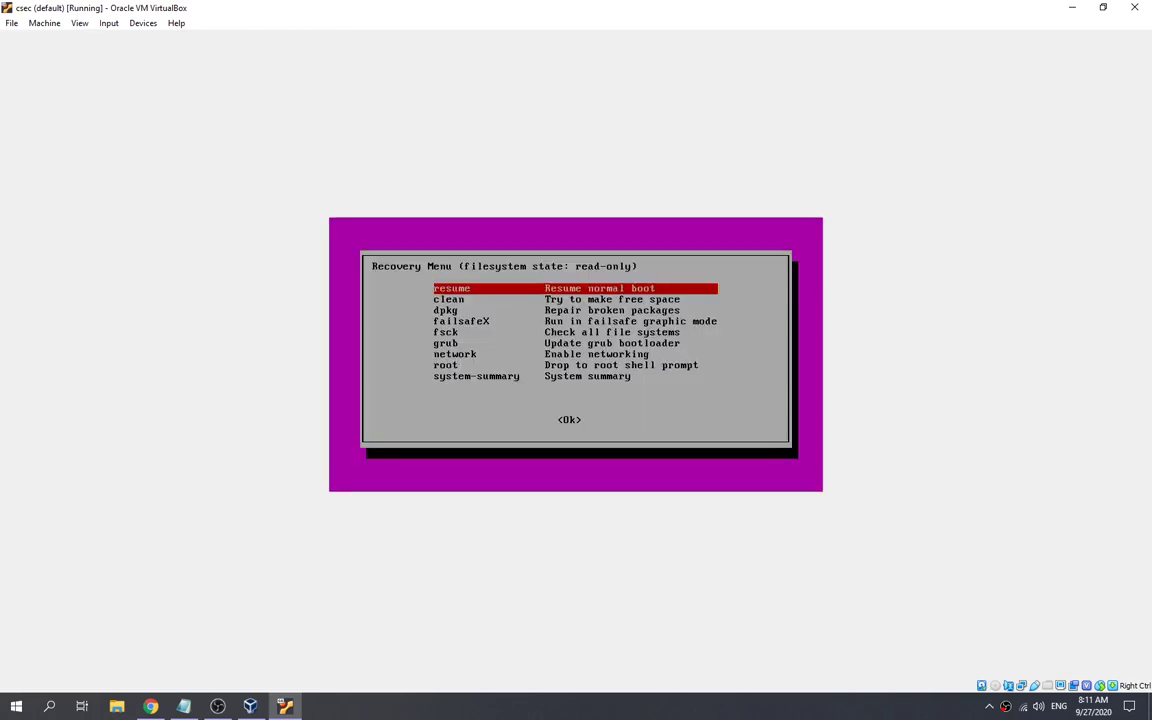
Pick 'root' in the Recovery Menu and confirm maintenance mode to reach the root shell
key(Down)
key(Down)
key(Down)
key(Down)
key(Down)
key(Down)
key(Down)
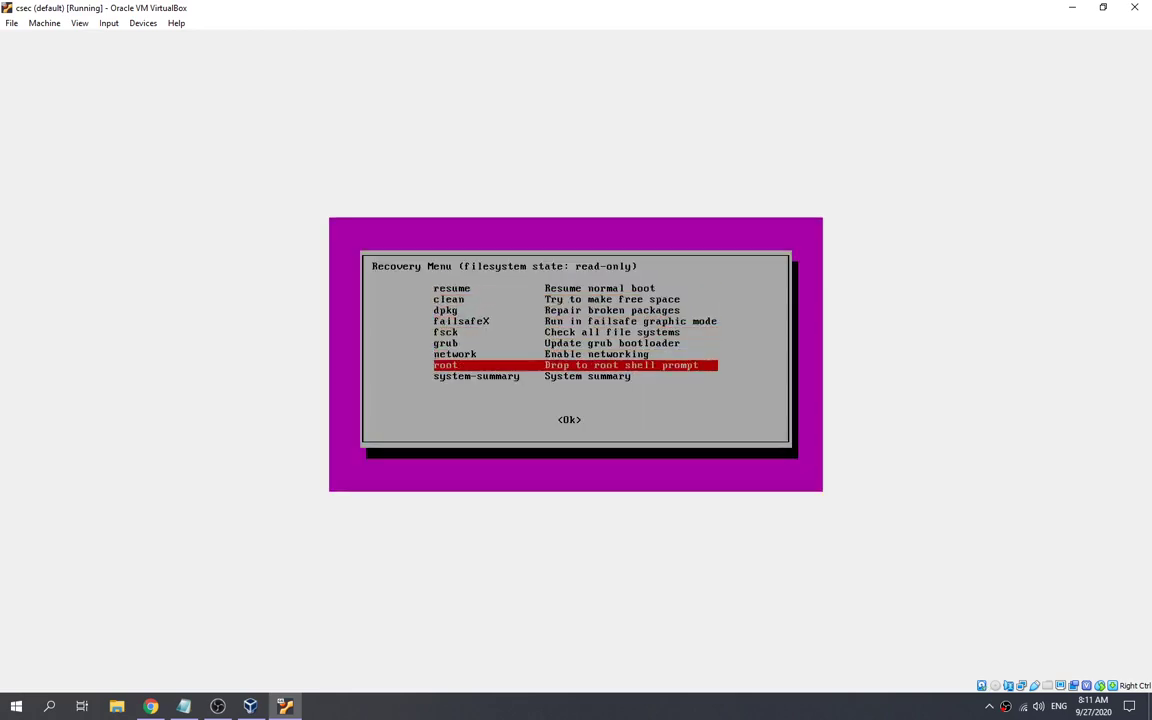
key(Return)
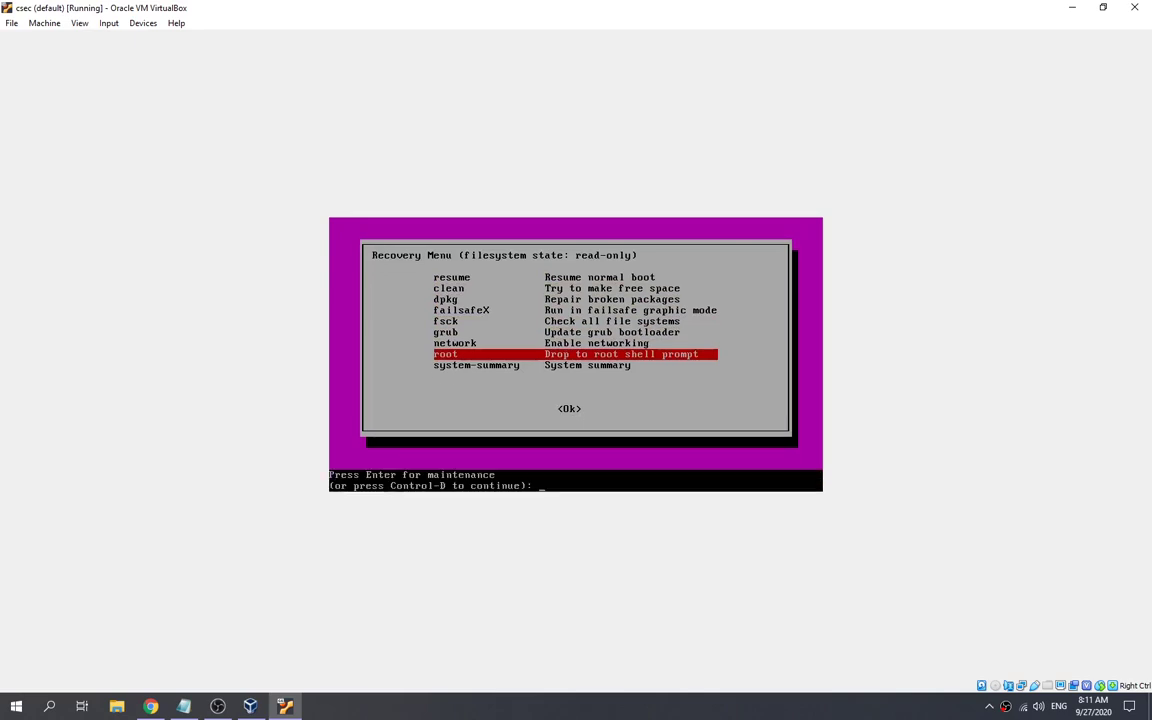
key(Return)
key(Return)
key(Return)
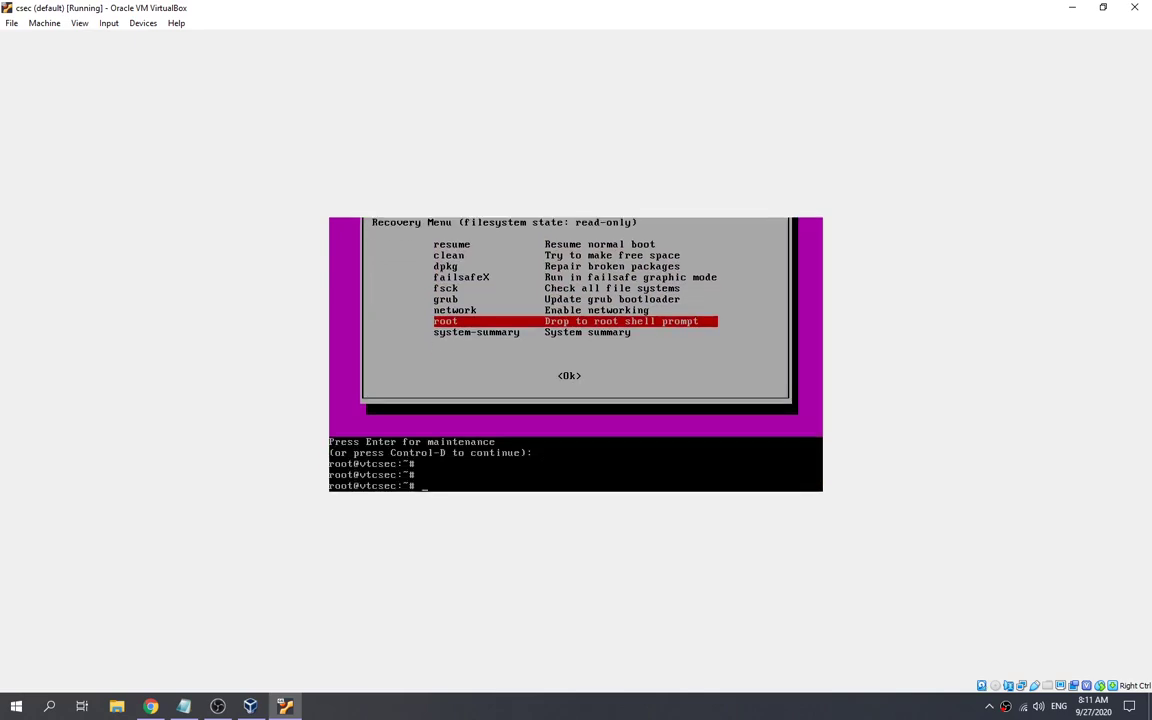
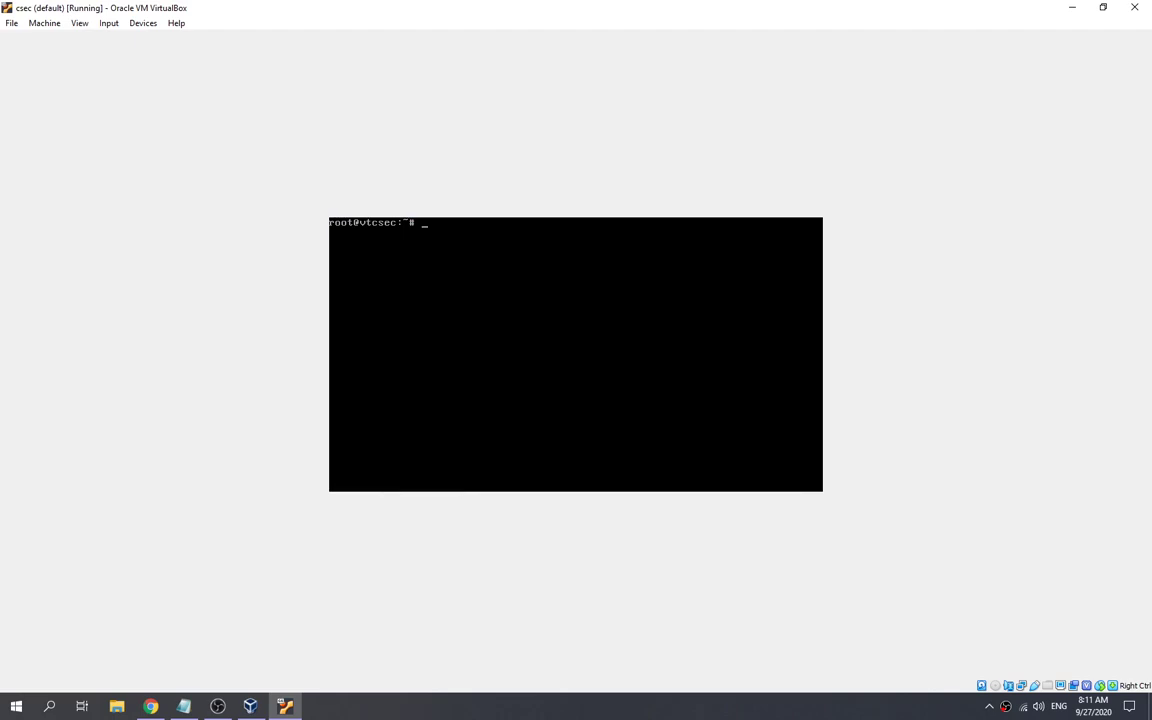
Change into /home and list its contents to confirm the marlinspike folder exists
text(cd /home)
key(Return)
text(ls)
key(Return)
Clear the console and enter passwd marlinspike at the root prompt
text(clear)
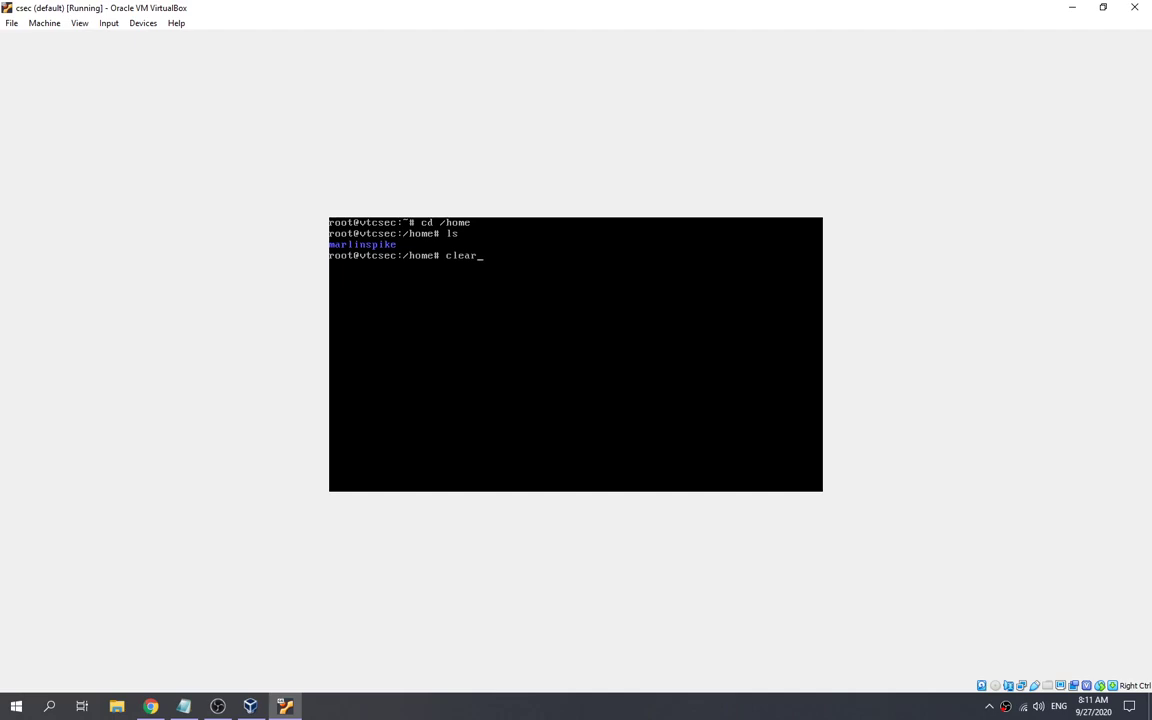
key(Return)
text(passwd)
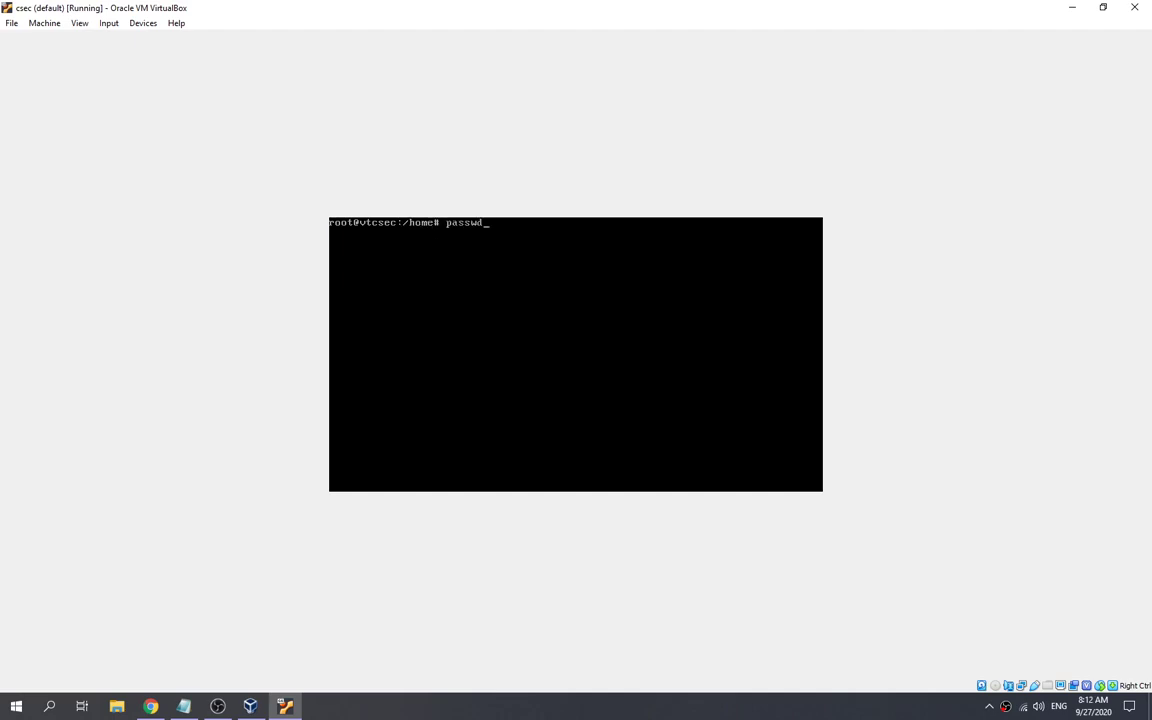
text( marlinspike)
Enter and confirm a new marlinspike password; it fails with an authentication token manipulation error
key(Return)
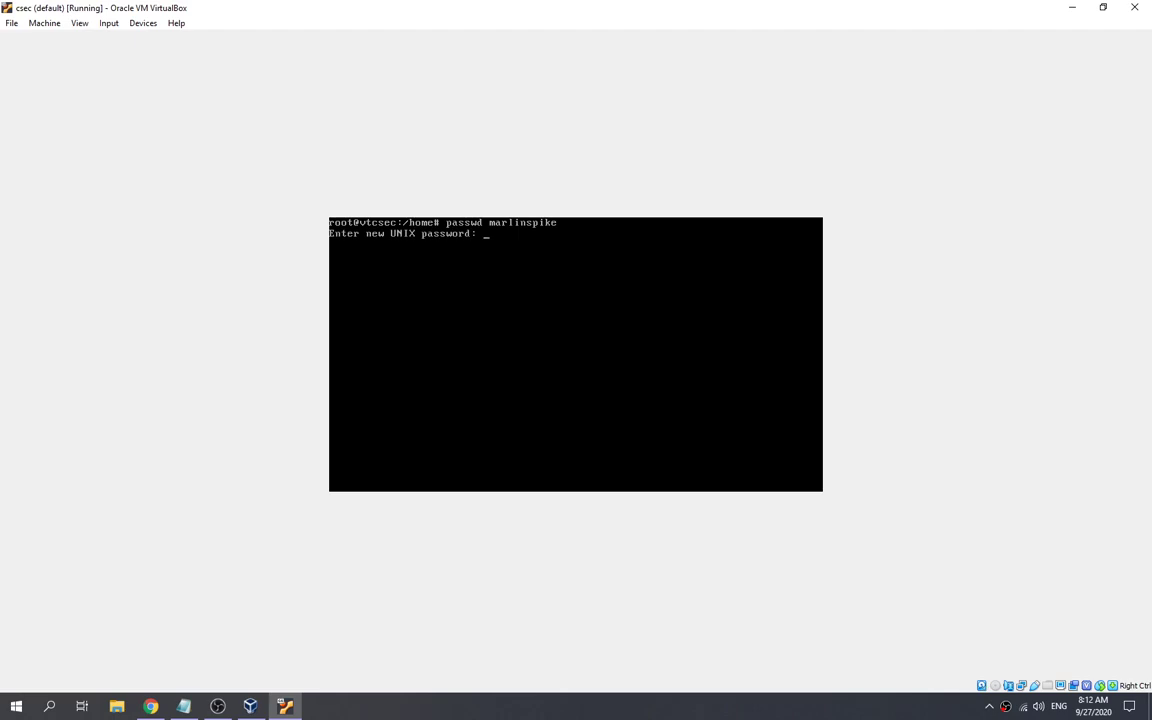
key(Return)
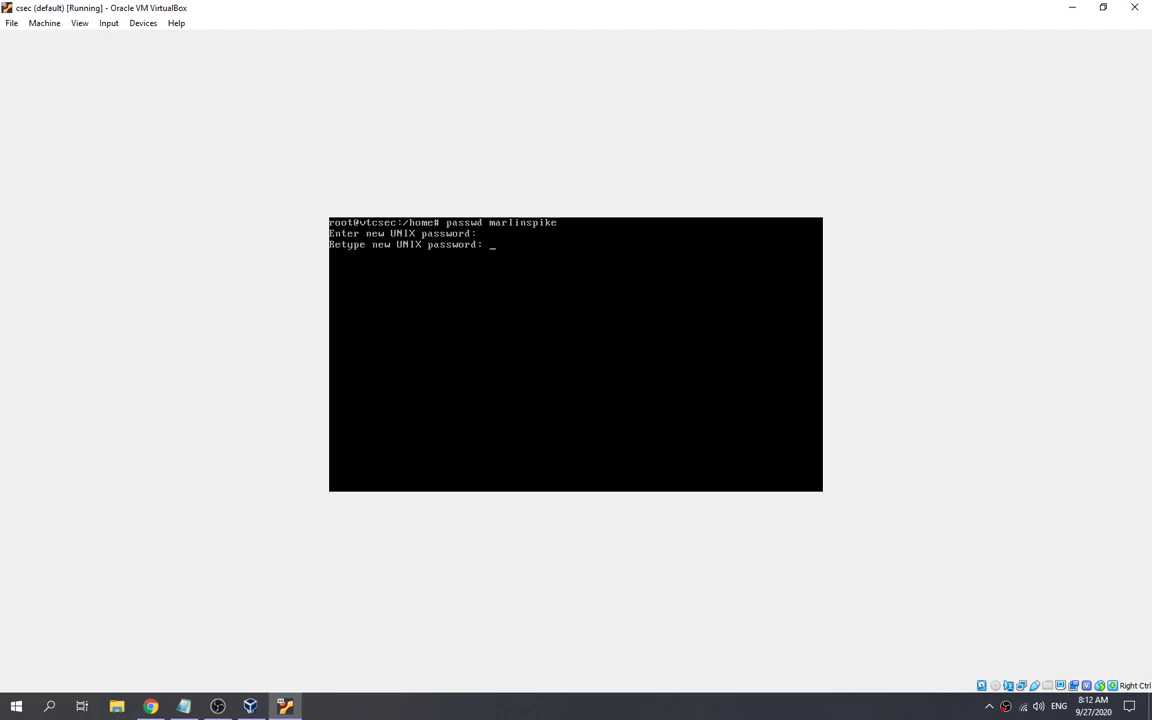
key(Return)
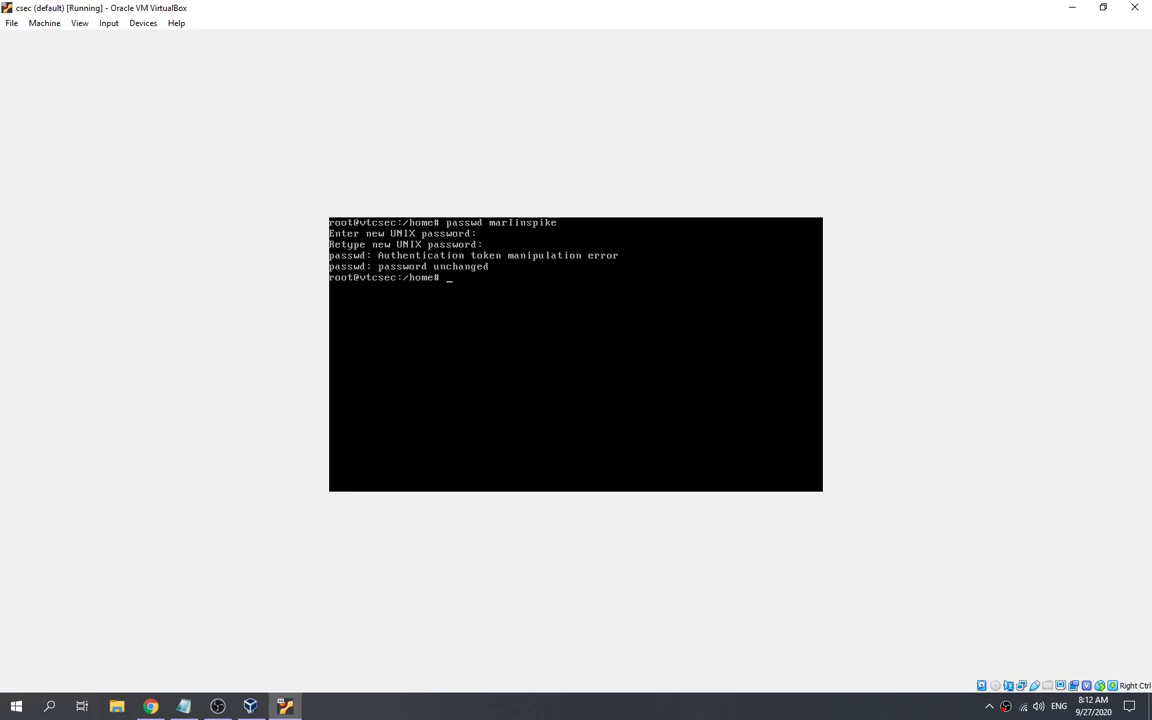
Enter the remount command mount -o remount,rw / at the root prompt, not yet run
Correct the mistyped command and run 'passwd marlinspike' from the root shell
text(mount -o remount,rw /)
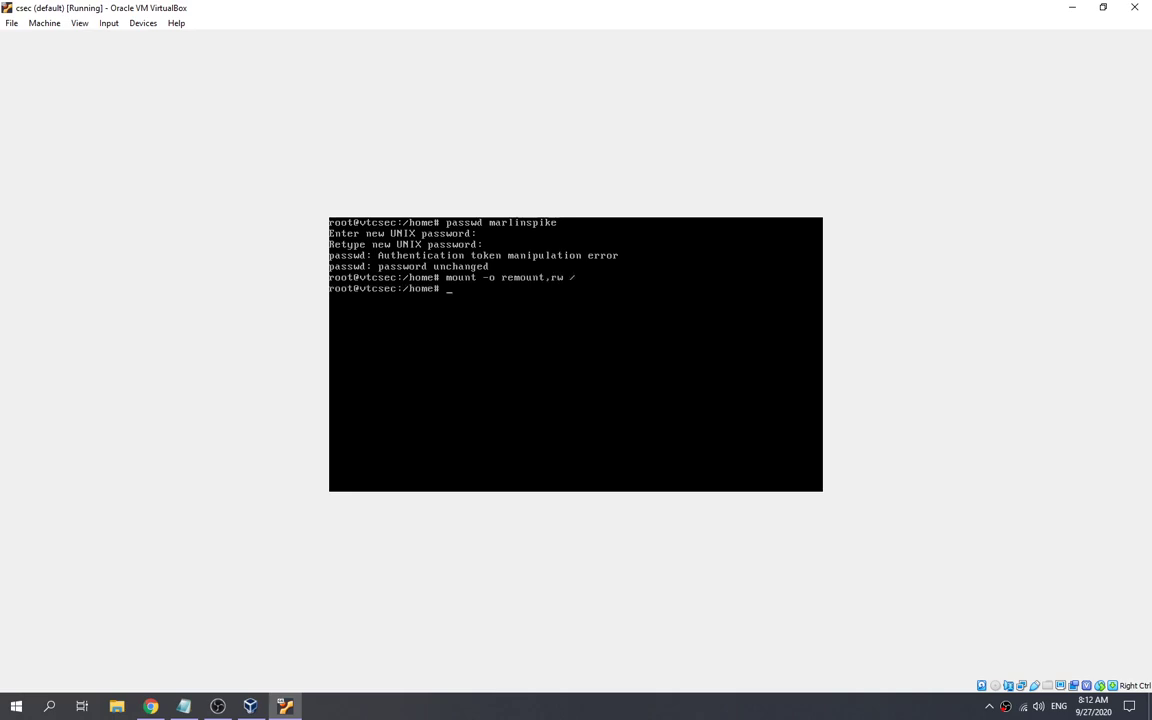
Enter the remount command mount -o remount,rw / at the root prompt, not yet run
Correct the mistyped command and run 'passwd marlinspike' from the root shell
text(passwrd marlinspike)
key(Return)
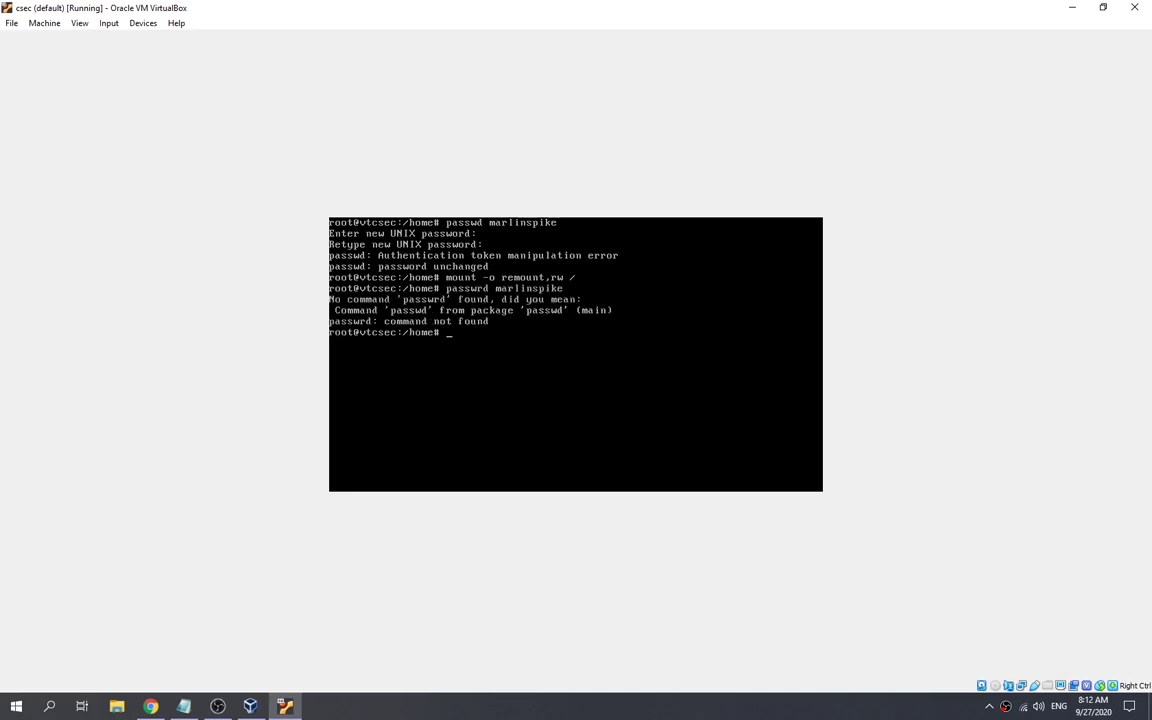
key(Up)
key(BackSpace)
key(Return)
Enter and confirm the new marlinspike password, then reboot the machine
key(Return)
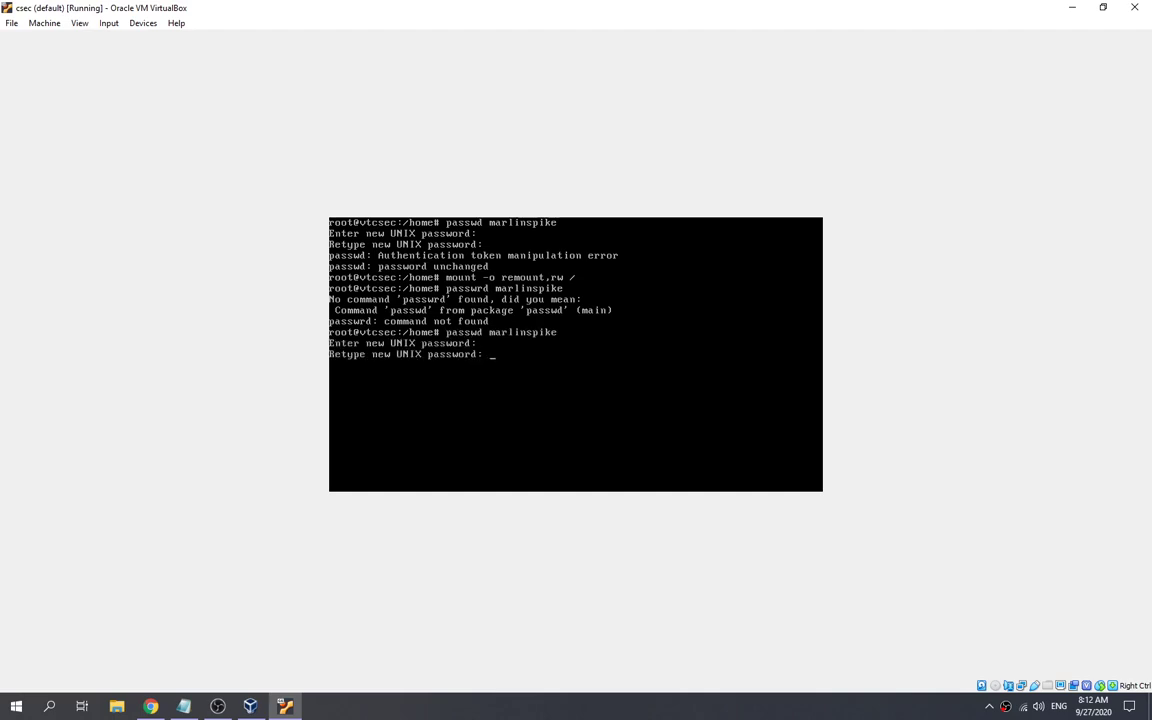
key(Return)
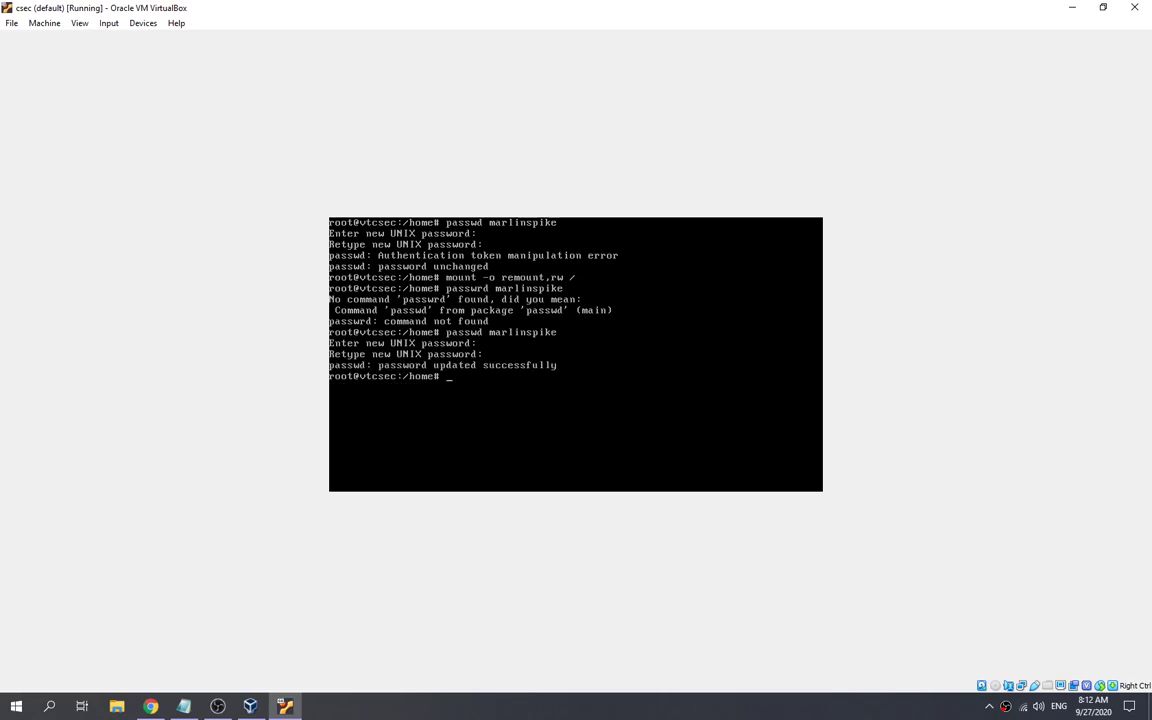
text(reboot)
key(Return)
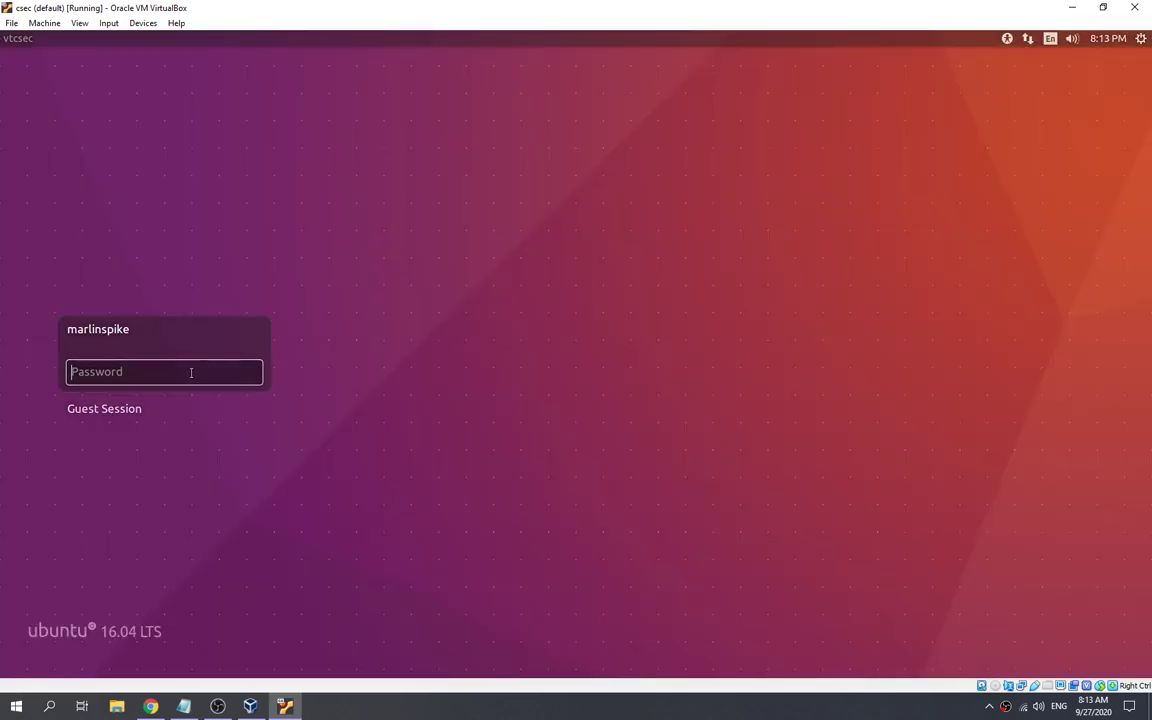
Sign in as marlinspike on the Ubuntu login screen using the new password
text(••••)
key(Return)
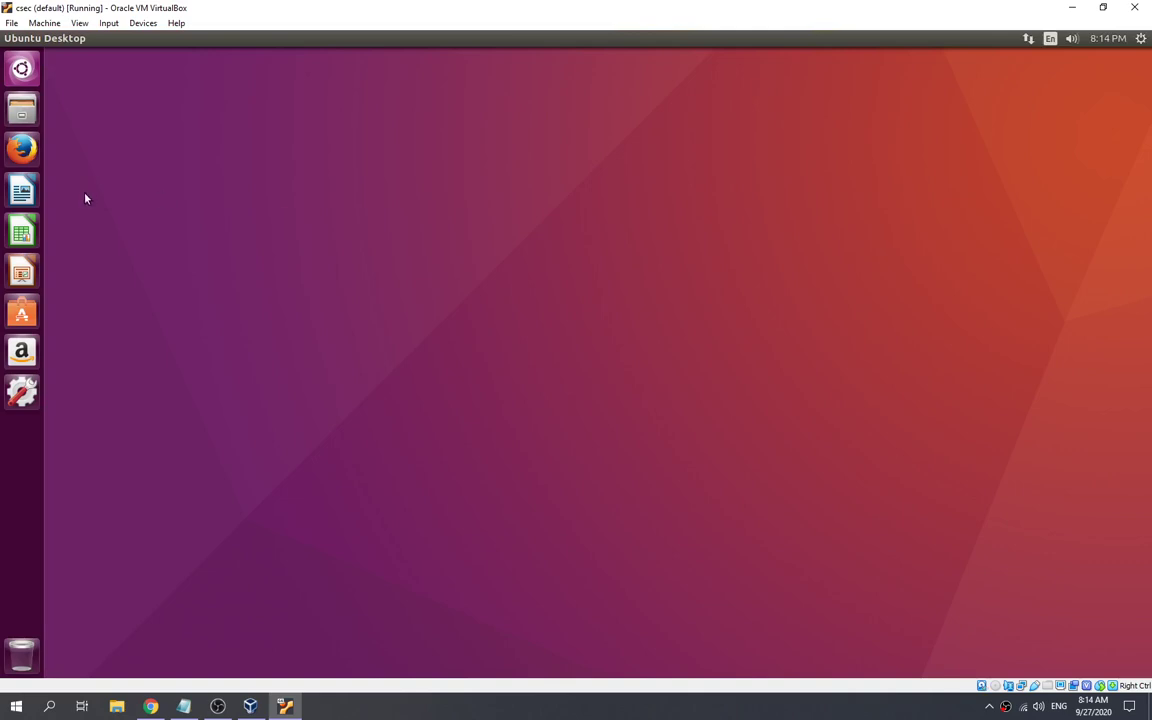
Open the home folder in Files, browse backdoored_proftpd-1.3.3c, and return to Home
click(19, 110)
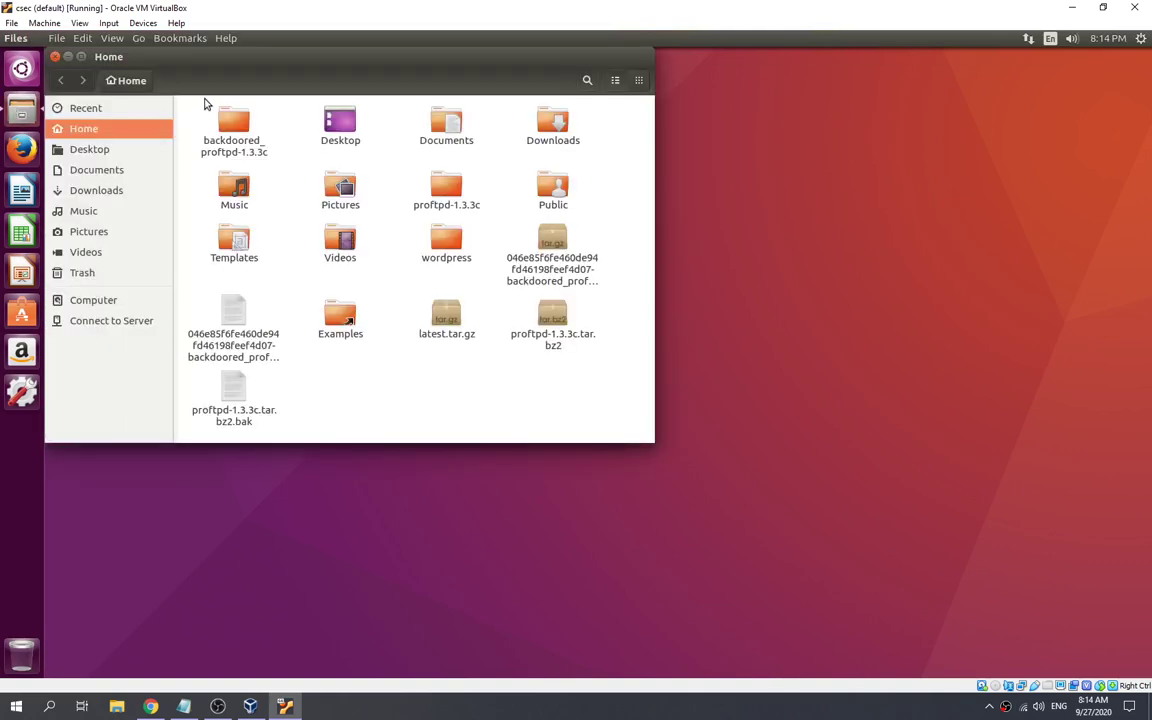
click(222, 122)
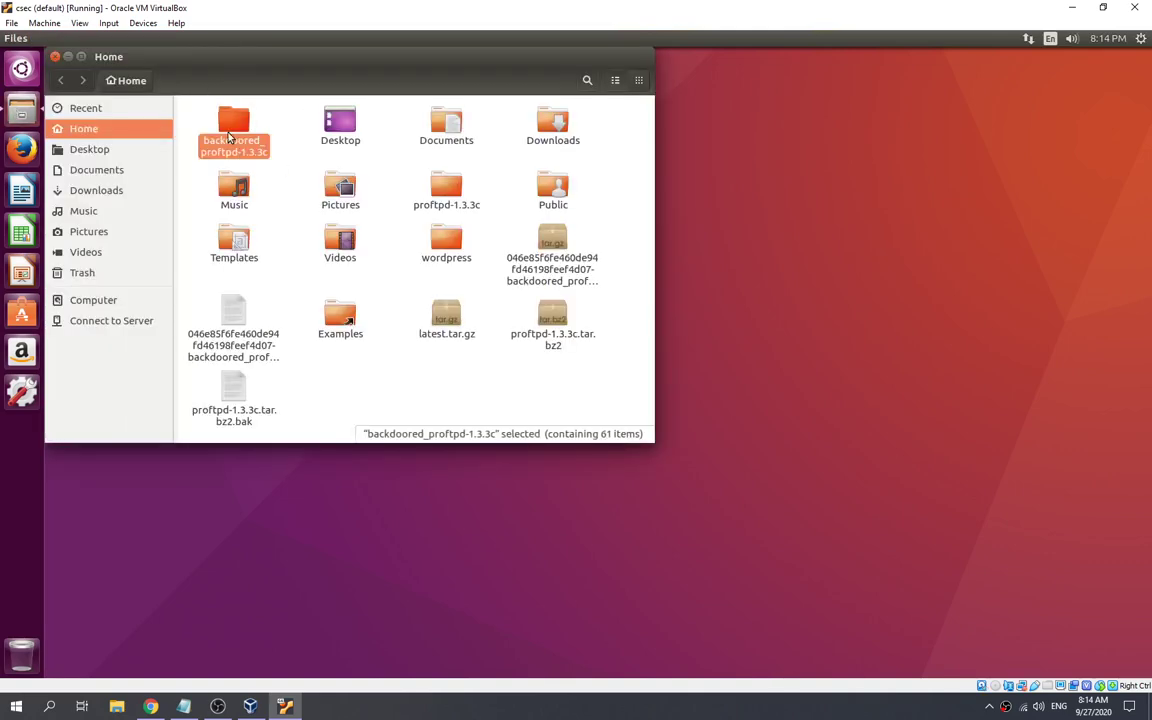
double_click(205, 119)
click(125, 82)
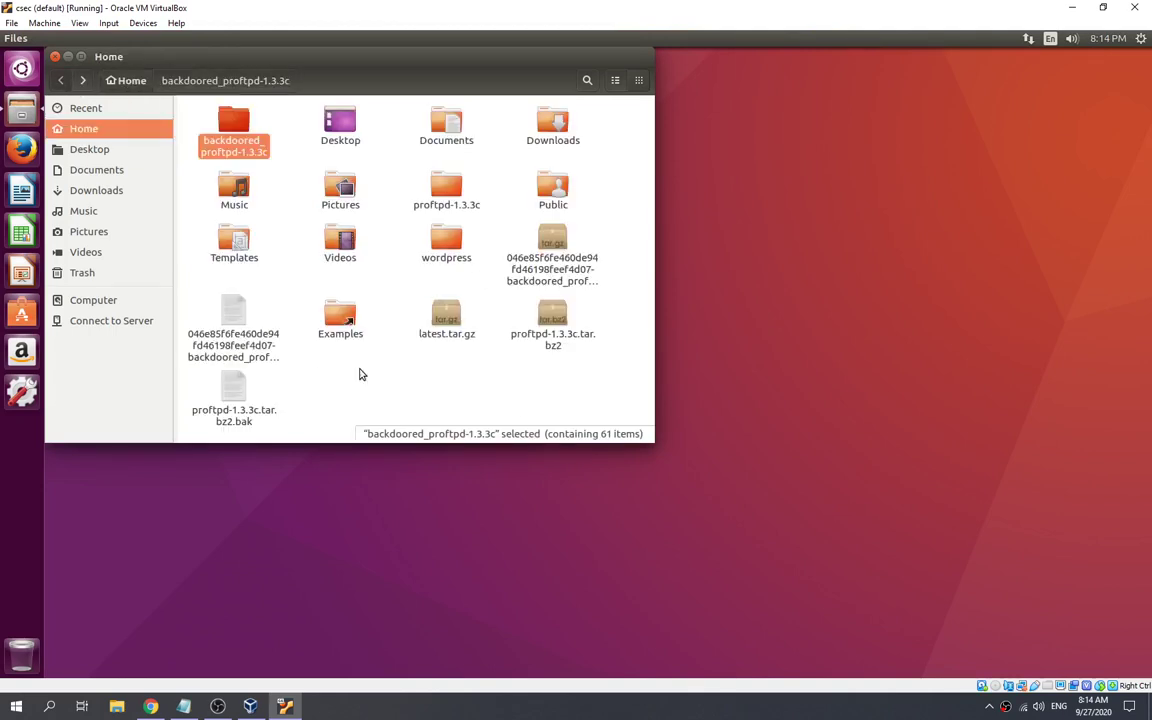
drag(340, 77, 398, 109)
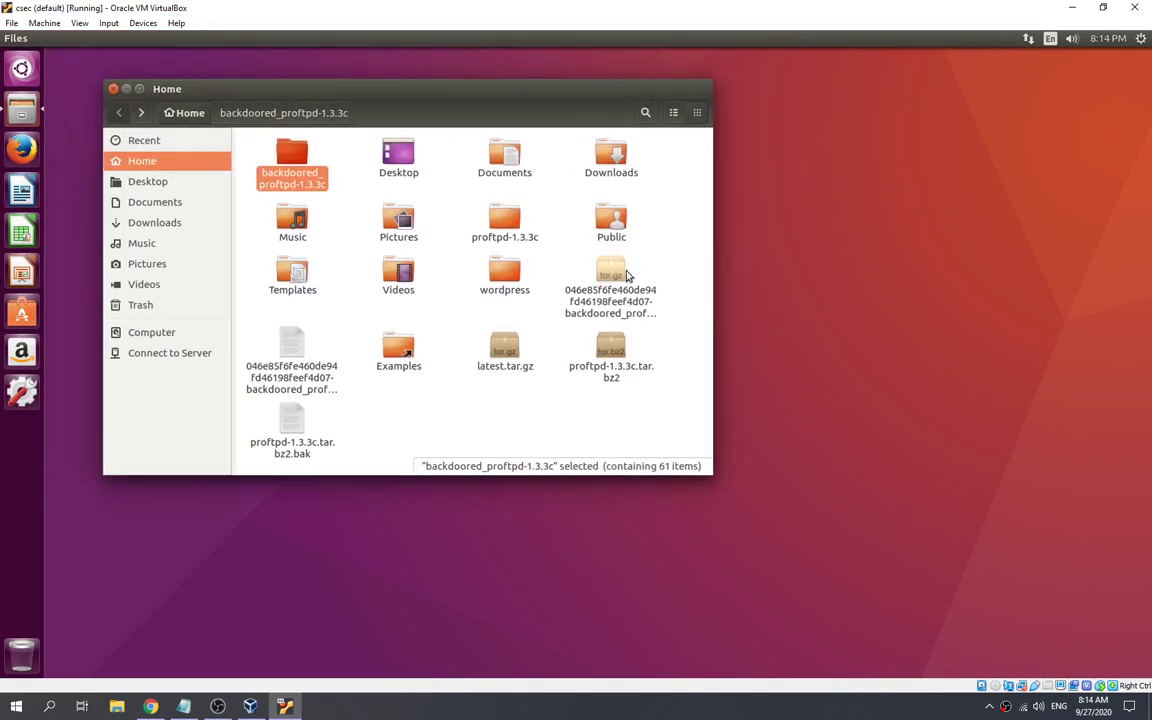
Browse the Documents and Downloads folders, returning to Home after each
click(504, 270)
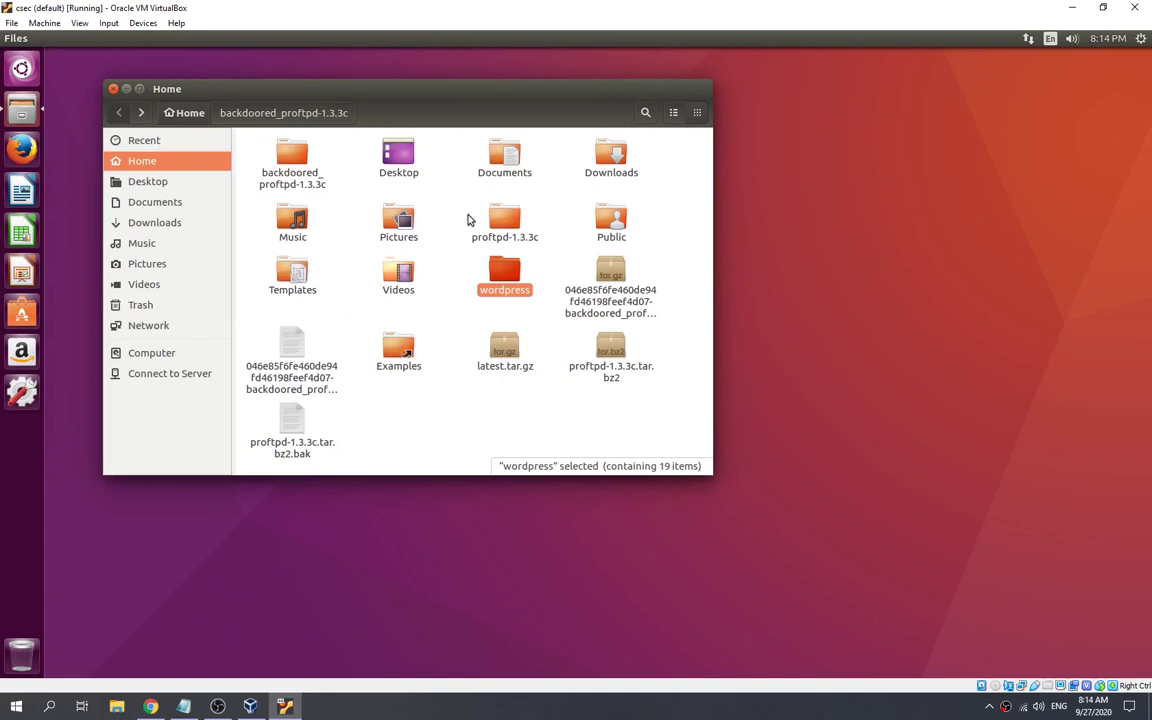
double_click(504, 155)
click(178, 113)
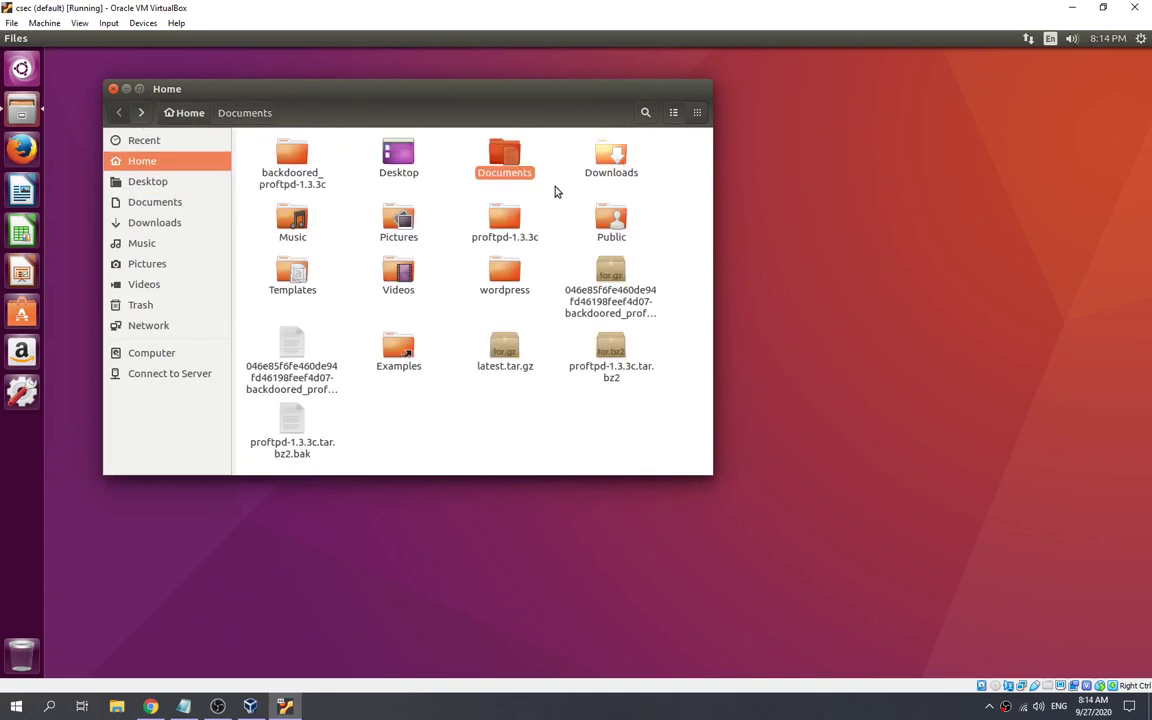
double_click(609, 155)
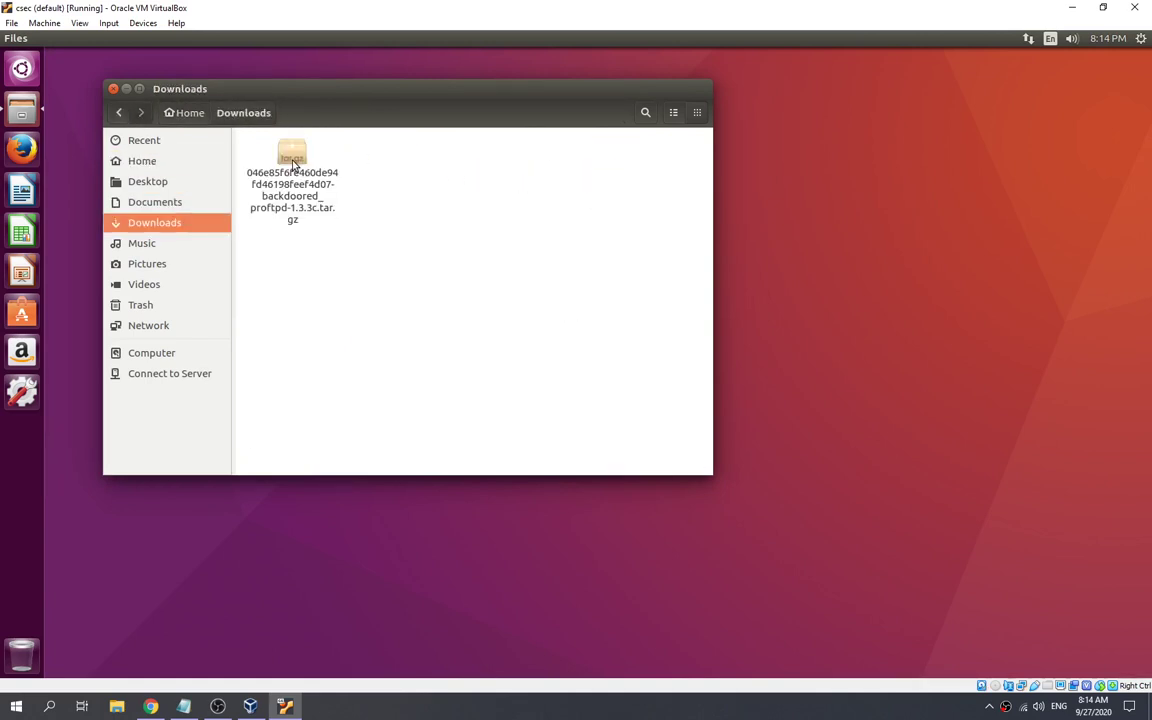
click(291, 152)
click(184, 113)
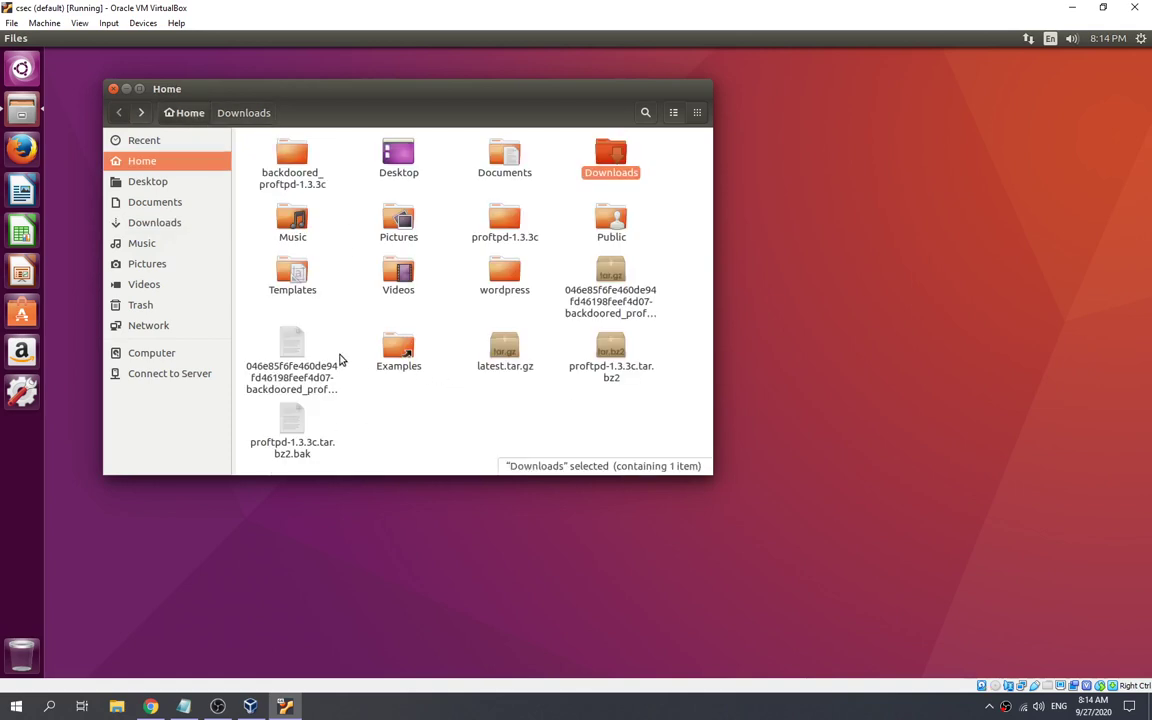